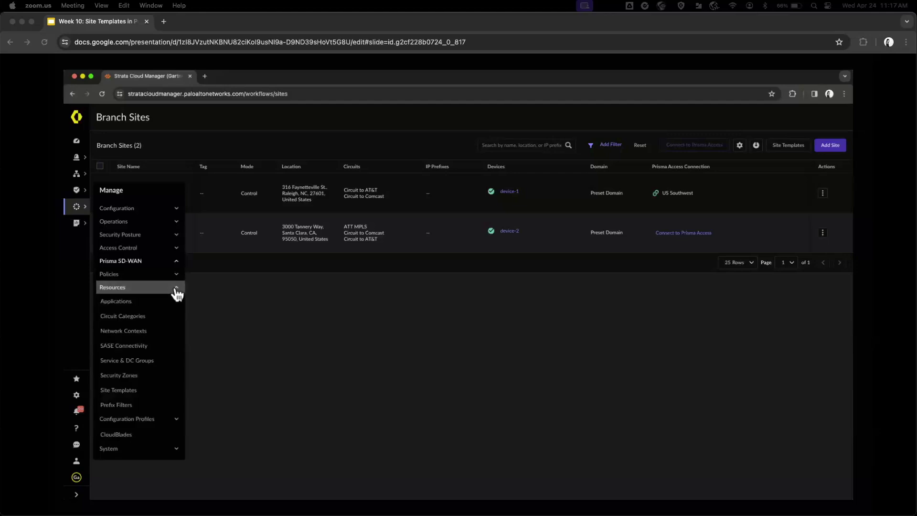
- Open the Prisma SD-WAN site templates and start a new template that uses an existing site
click(154, 396)
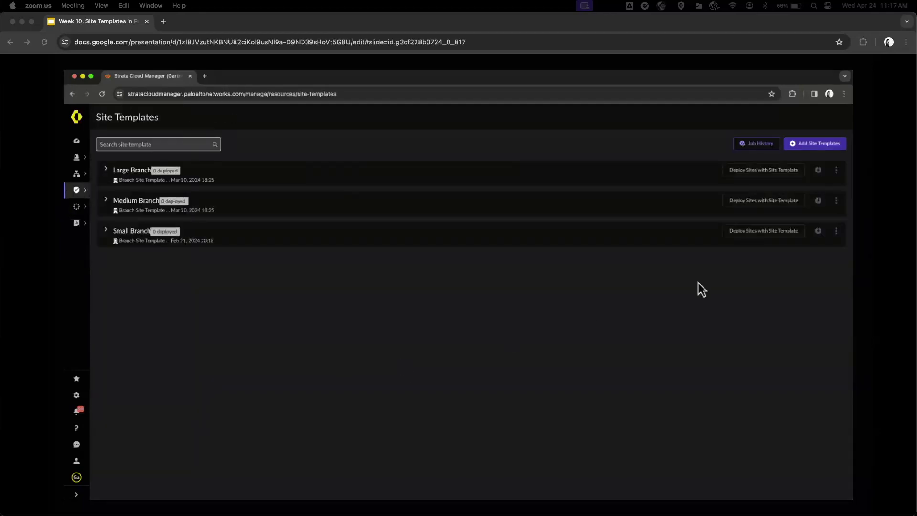
click(817, 149)
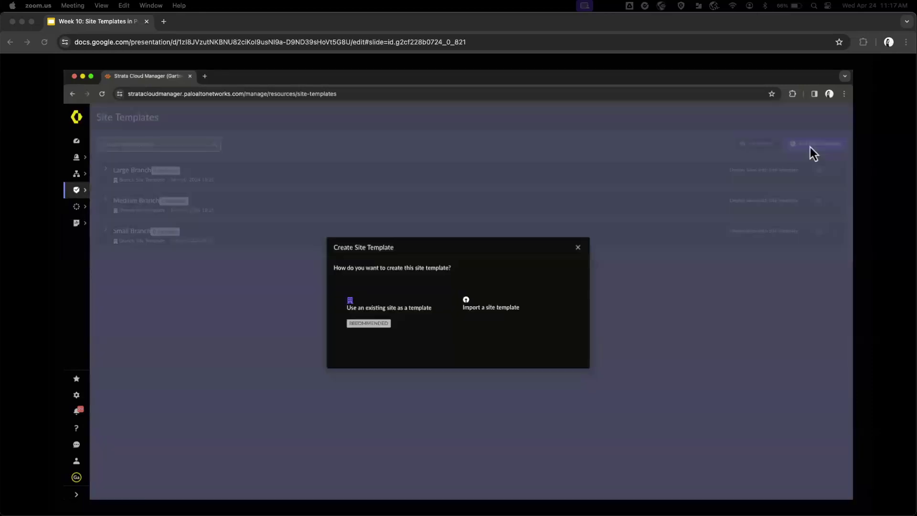
click(429, 315)
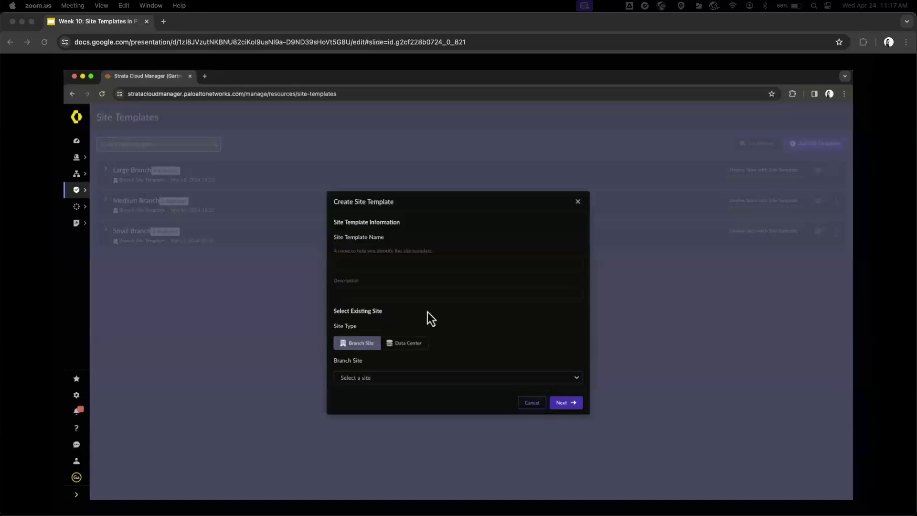
- Name the template West Coast Deployment, base it on the branch site Branch 2 - Santa Clara, and continue to its editor
click(403, 264)
text(West Coast Deployment)
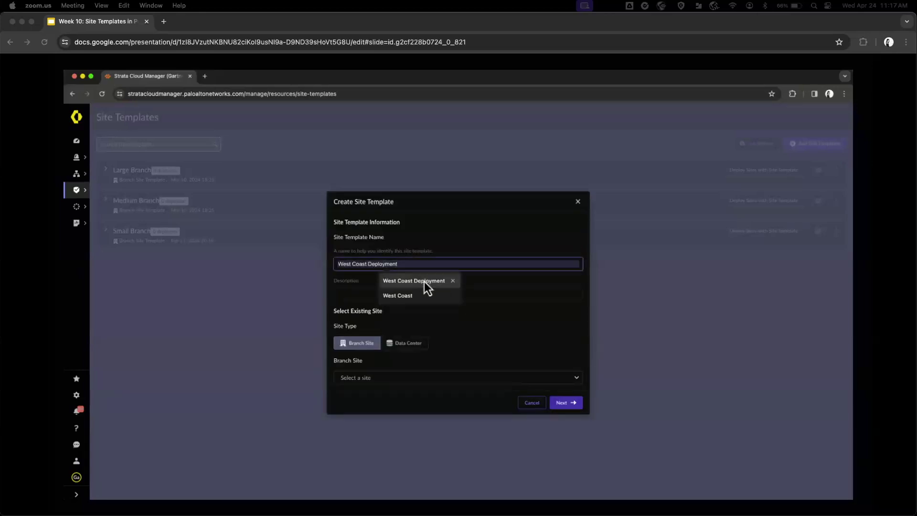
click(425, 282)
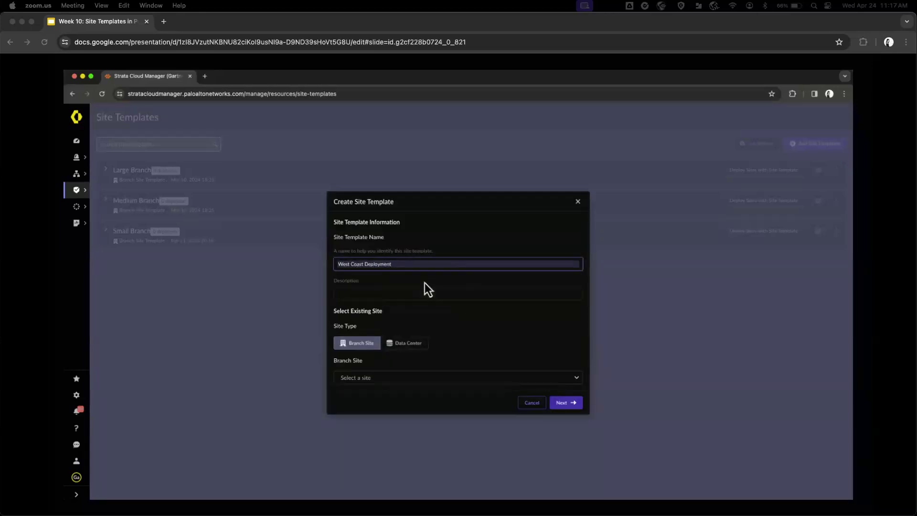
click(374, 353)
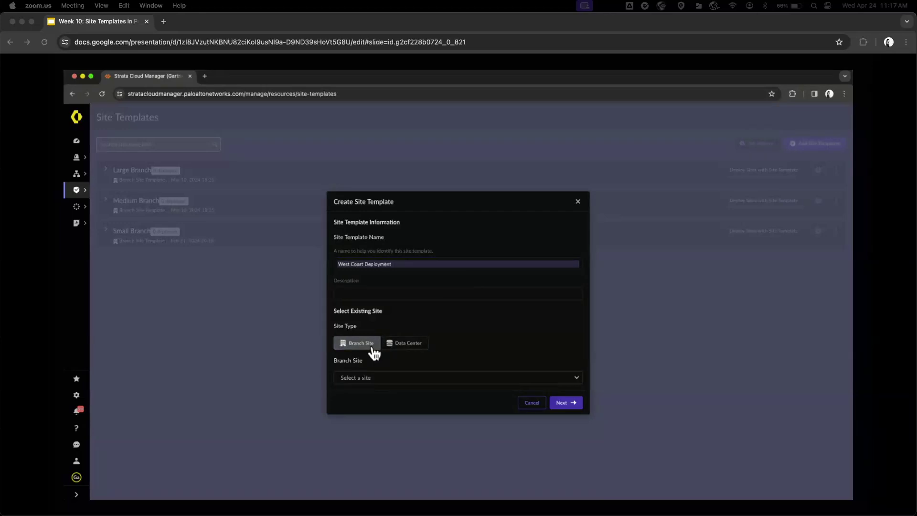
click(381, 381)
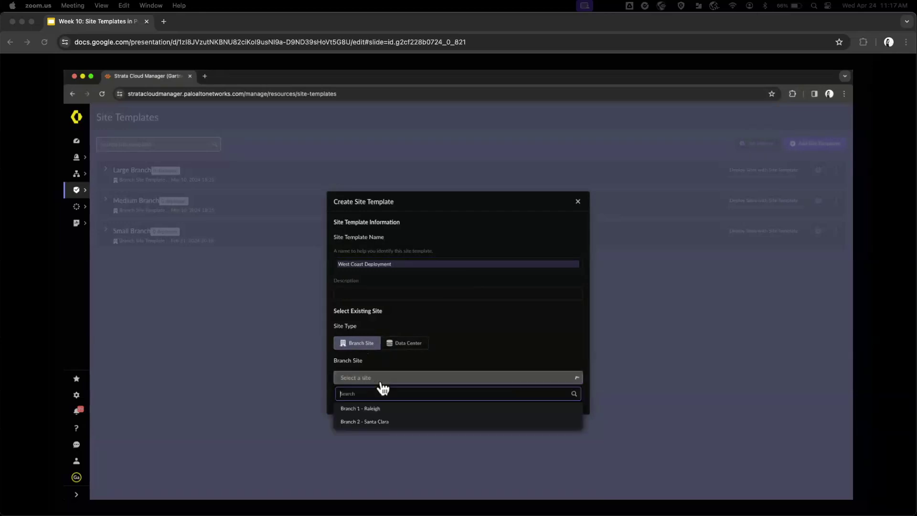
click(397, 423)
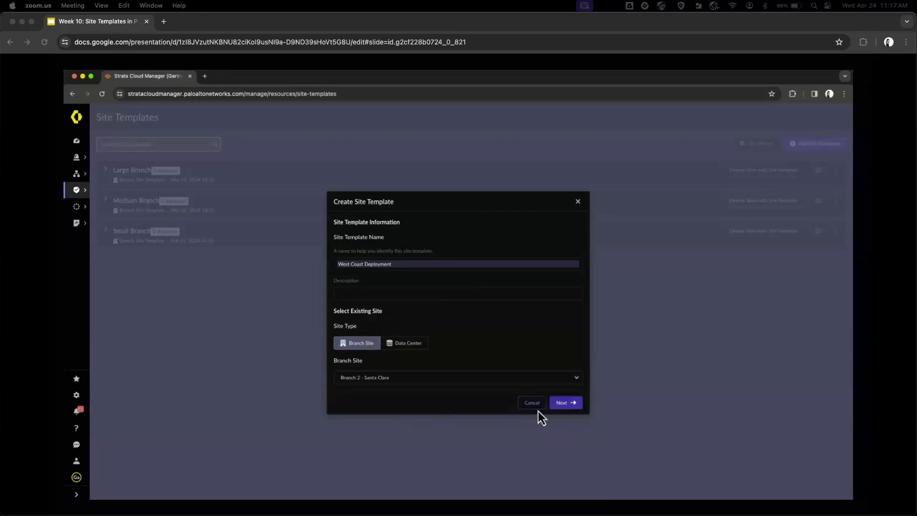
click(575, 409)
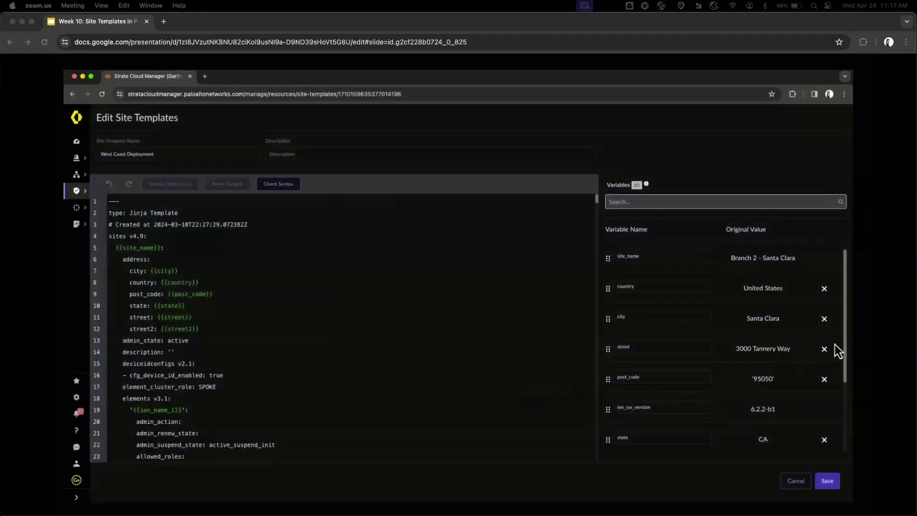
- Examine the West Coast Deployment template's full list of variables and their original values
scroll(838, 340, down, 4)
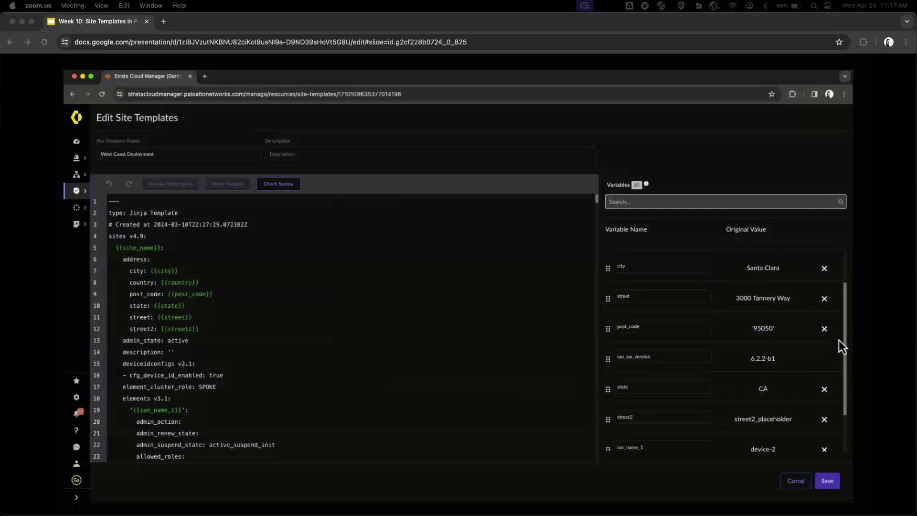
scroll(839, 340, down, 1)
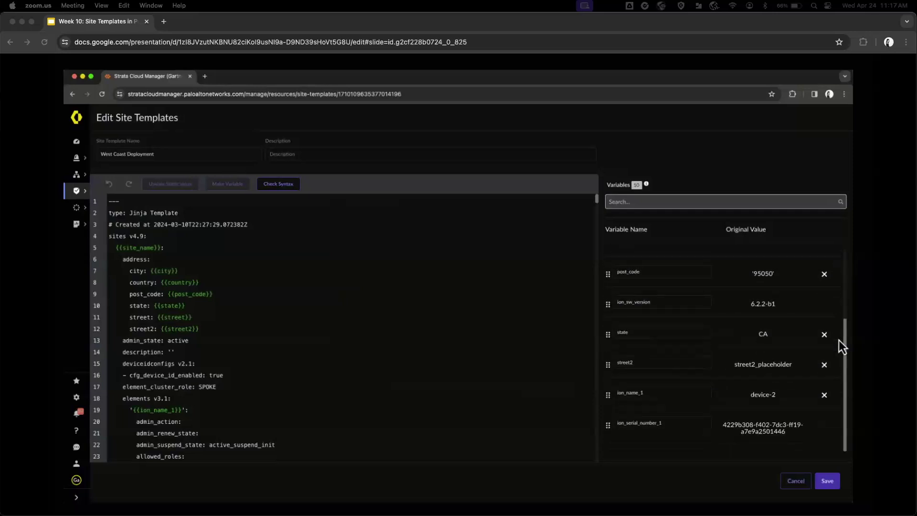
scroll(838, 340, up, 5)
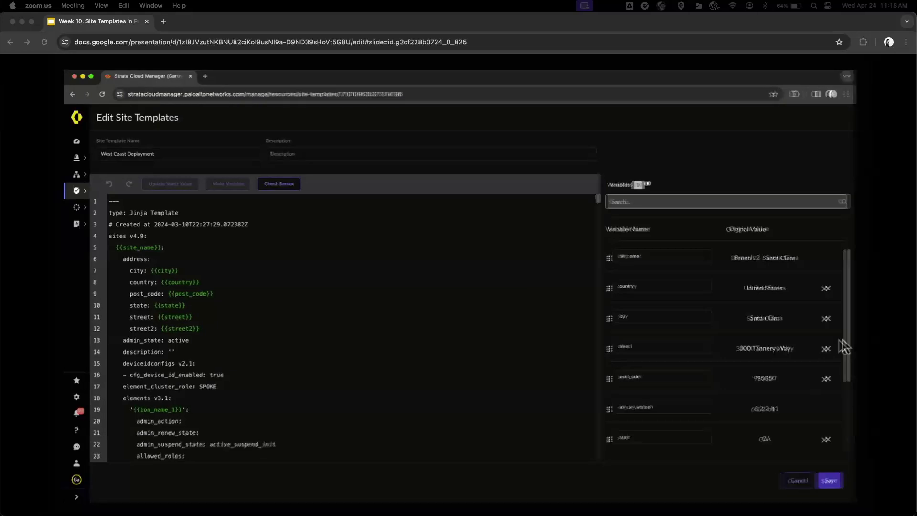
- Advance the presentation past the template's interface subnet variables to the saved West Coast Deployment entry in the site template list
key(Right)
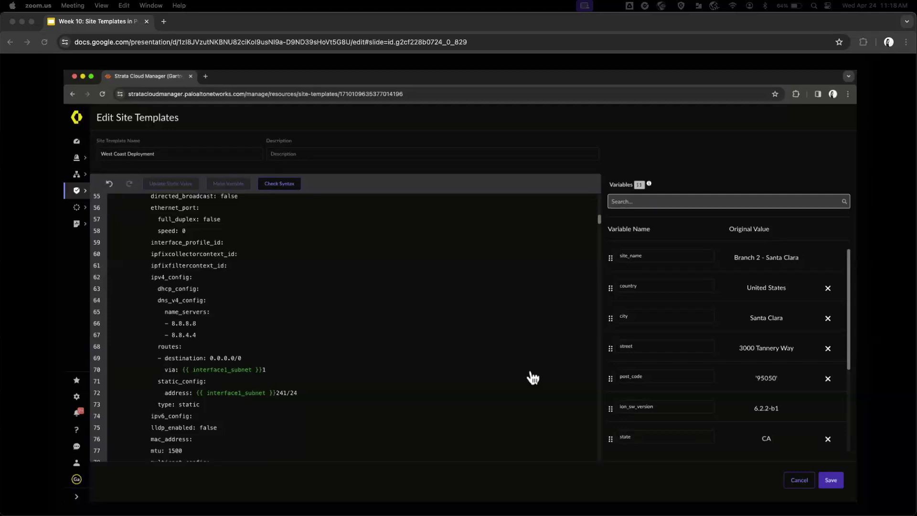
key(Right)
key(Right)
key(Right)
key(Right)
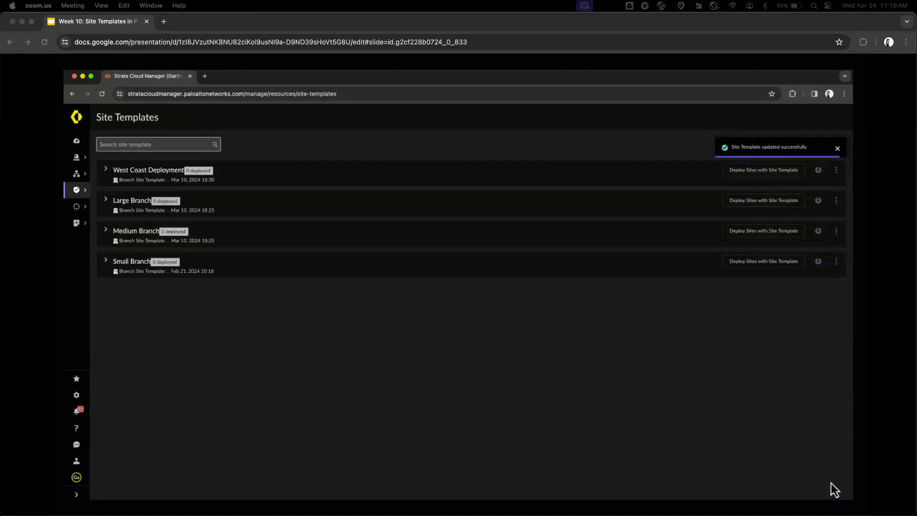
- Advance past the Site Variables download to the filled-in West Coast Deployment spreadsheet and highlight its ion_serial_number_1 column
key(Right)
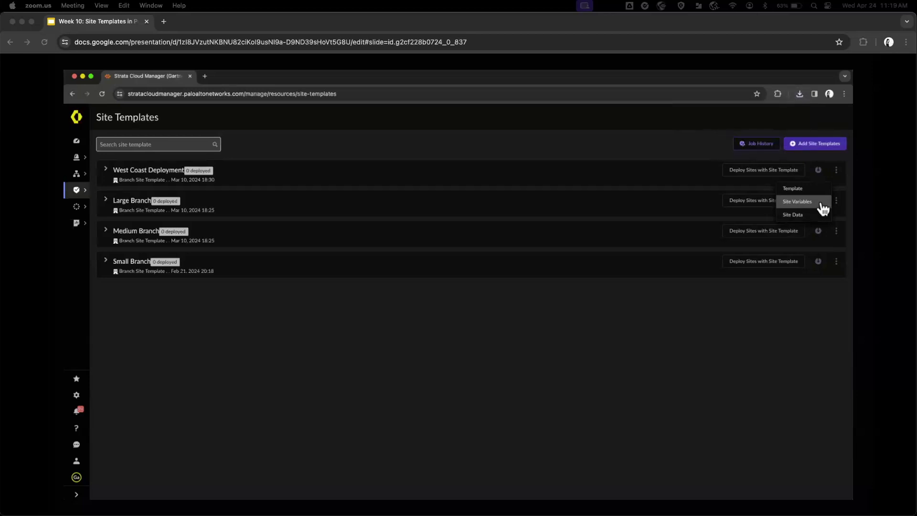
key(Right)
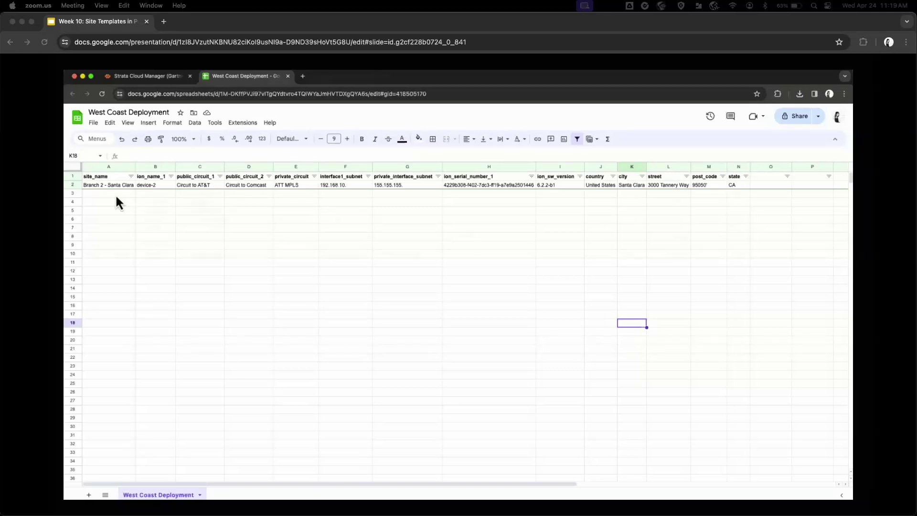
key(Right)
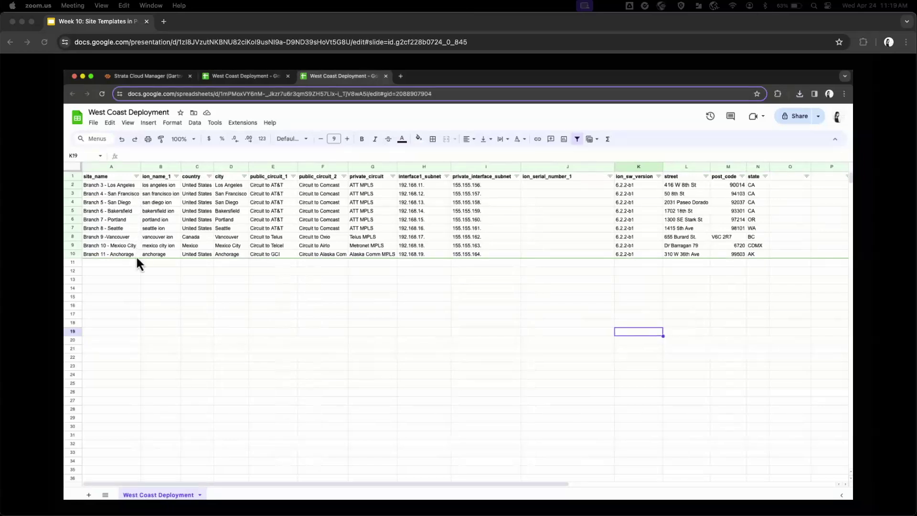
click(573, 166)
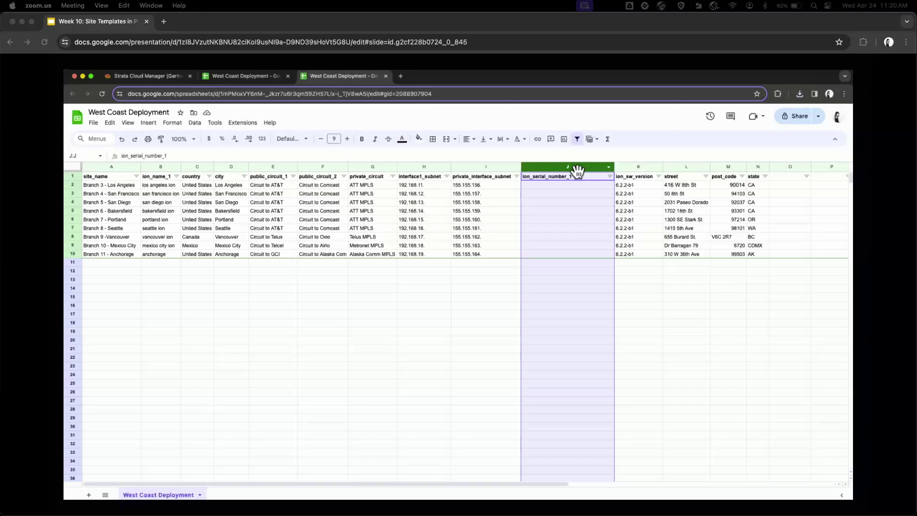
- Deploy all listed branch sites with the West Coast Deployment template and open the job history
key(Right)
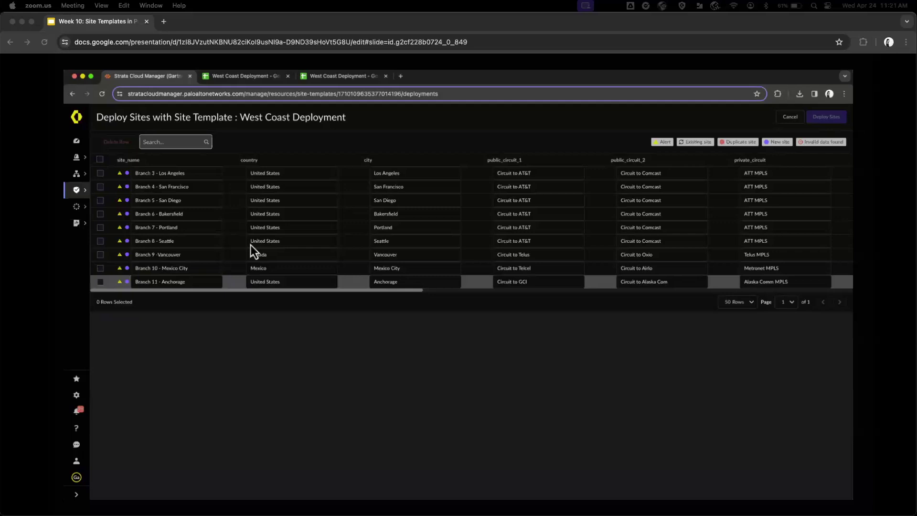
key(Right)
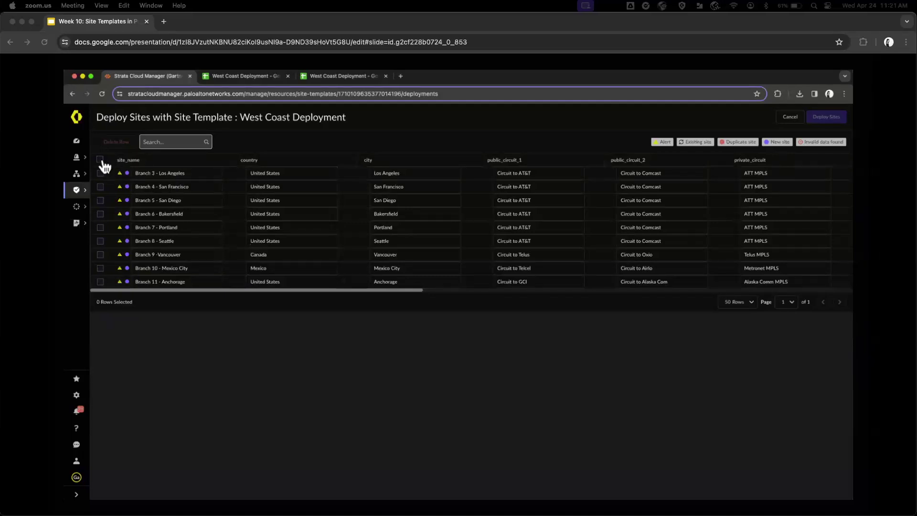
click(100, 160)
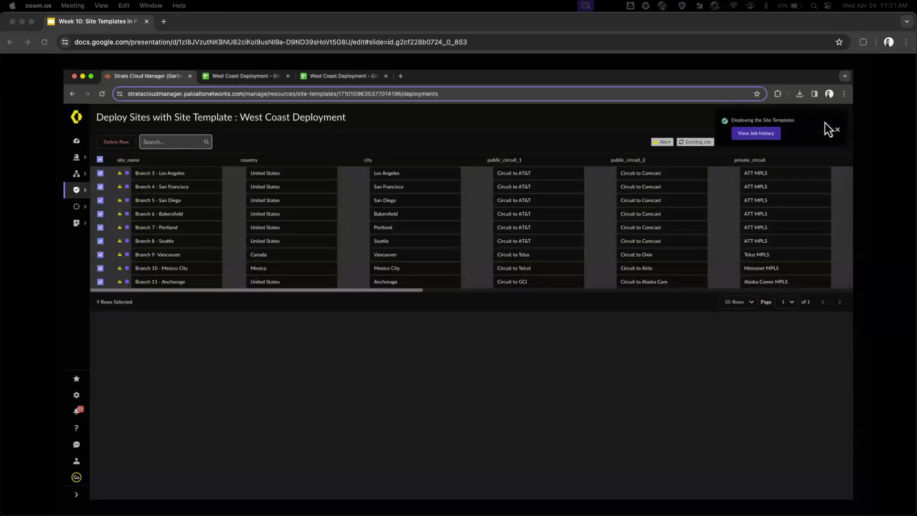
click(776, 136)
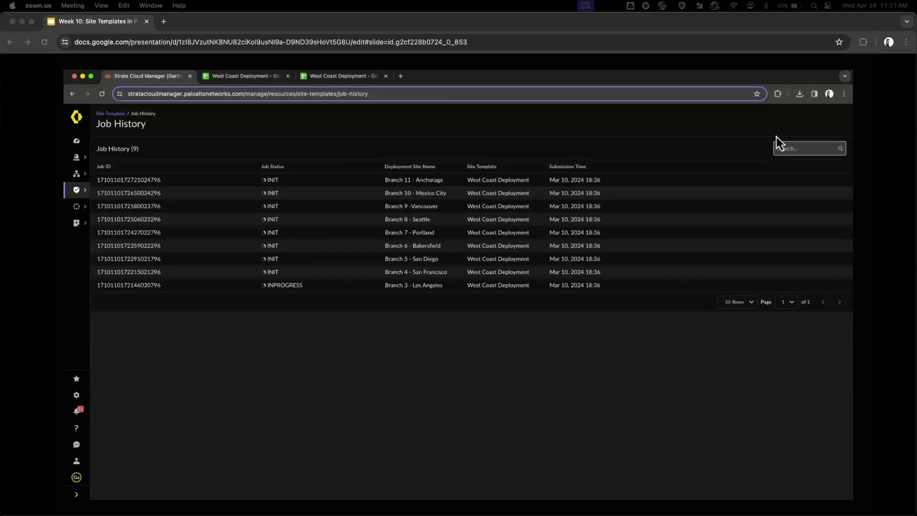
- Advance the presentation to the Branch Sites list and open the Branch 10 - Mexico City site
key(Down)
key(Down)
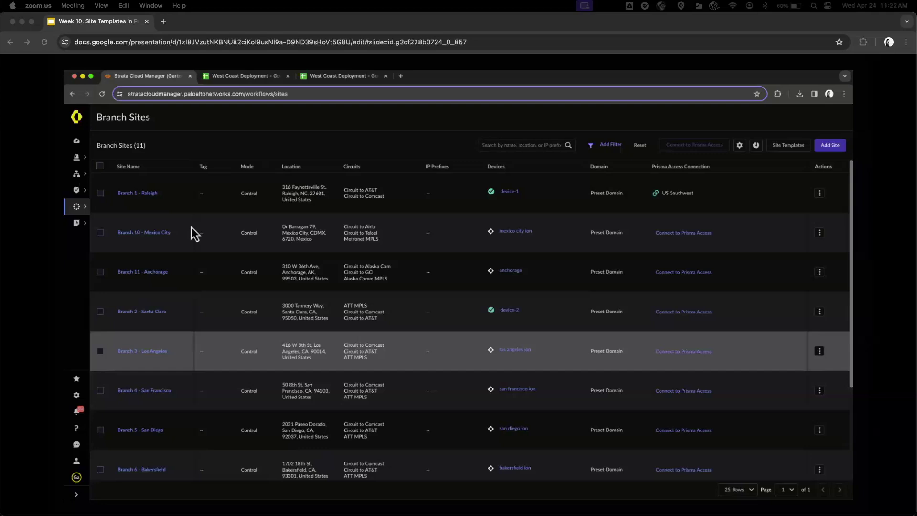
key(Right)
key(Right)
click(164, 233)
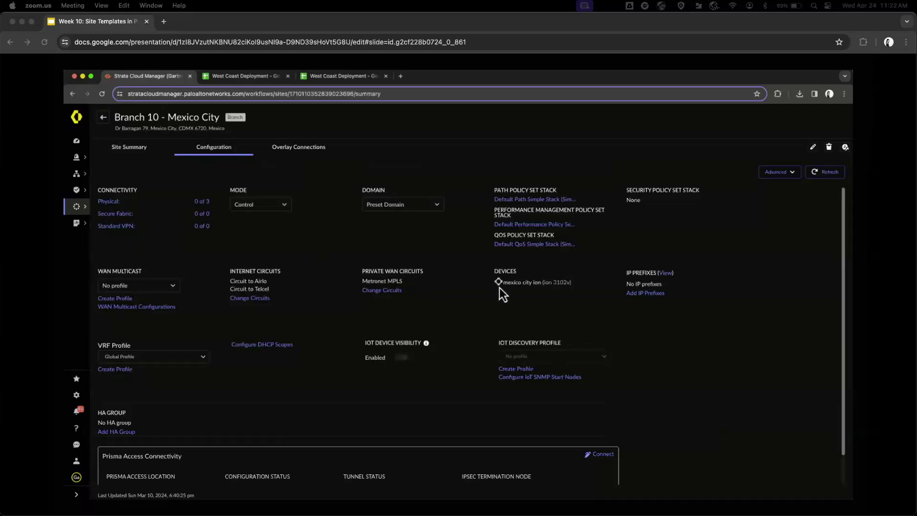
- Open the mexico city ion device and examine its interface configuration through Port 9
click(515, 283)
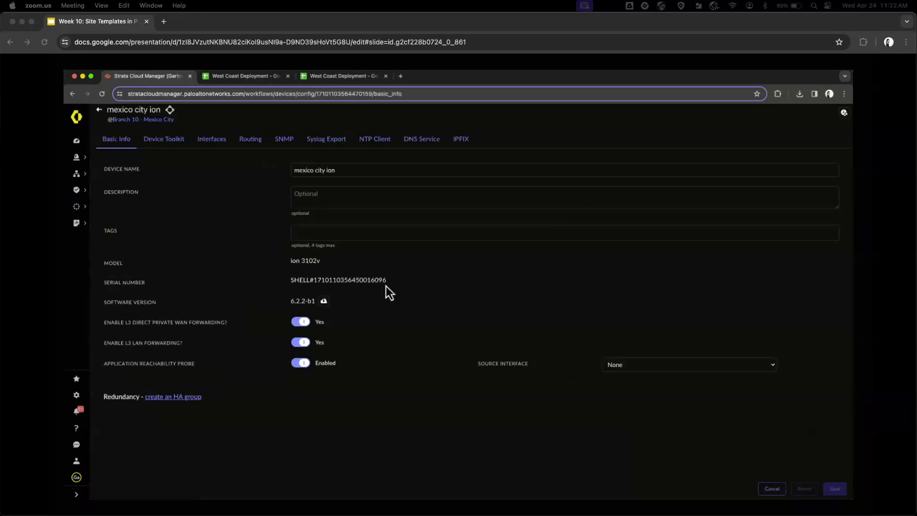
click(216, 144)
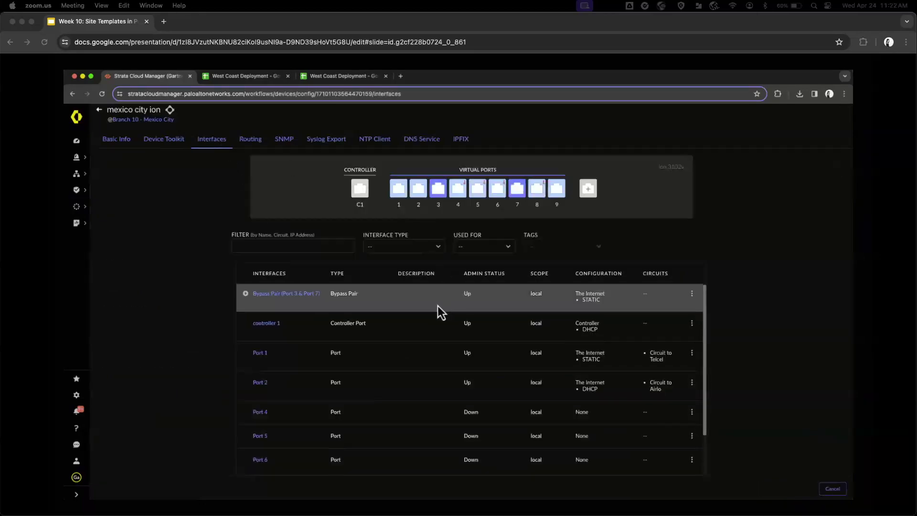
scroll(437, 308, down, 2)
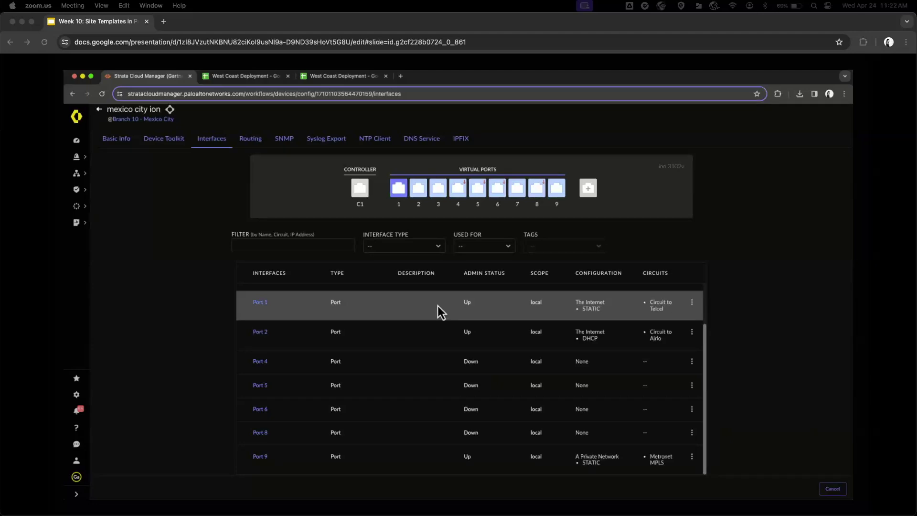
- Return to the site templates and expand West Coast Deployment to list its deployed sites
key(Right)
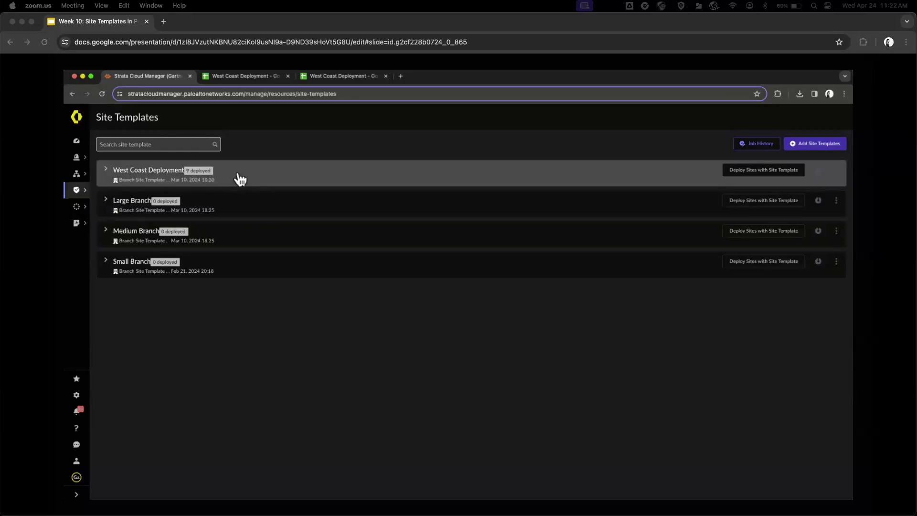
click(107, 171)
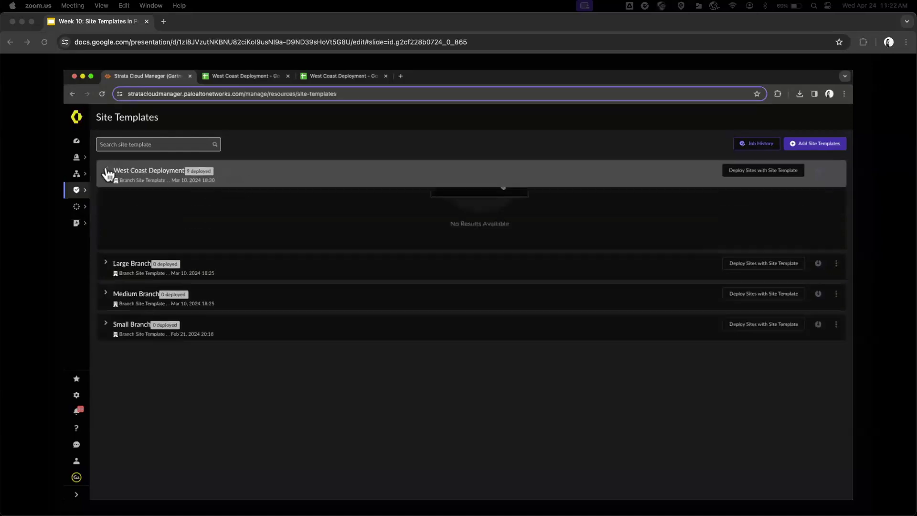